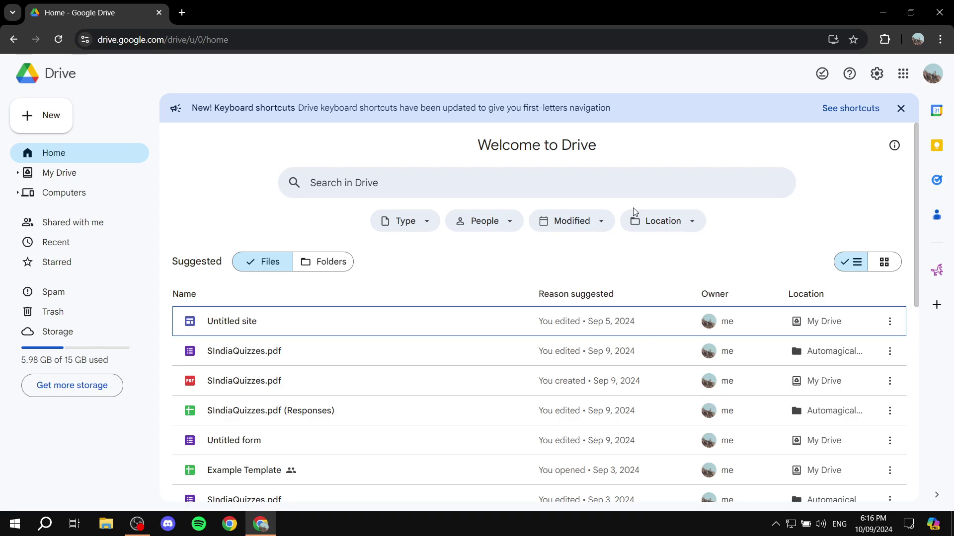
# - Switch the Suggested section on Drive Home from Files to Folders
pyautogui.click(330, 266)
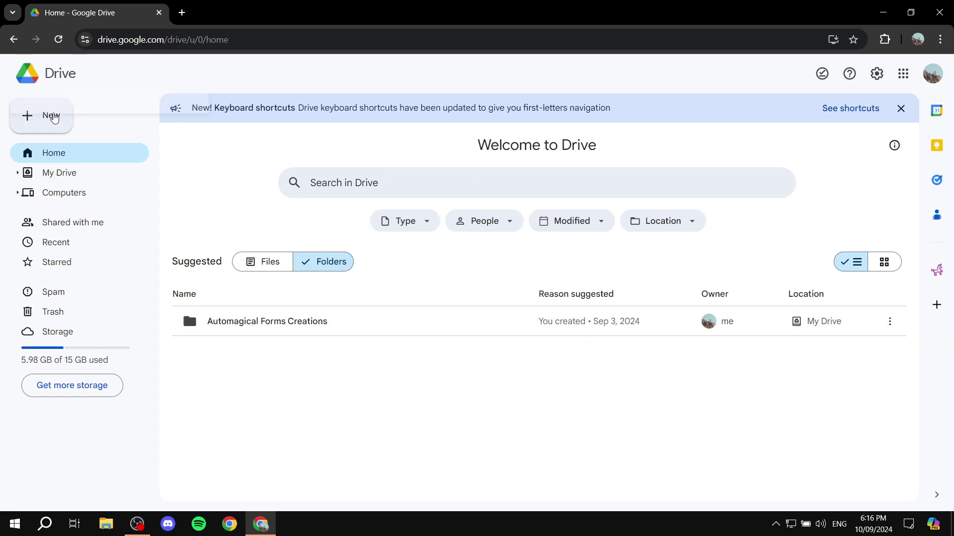
# - Create a folder named 'Test Folder' in My Drive
pyautogui.click(49, 117)
pyautogui.click(122, 113)
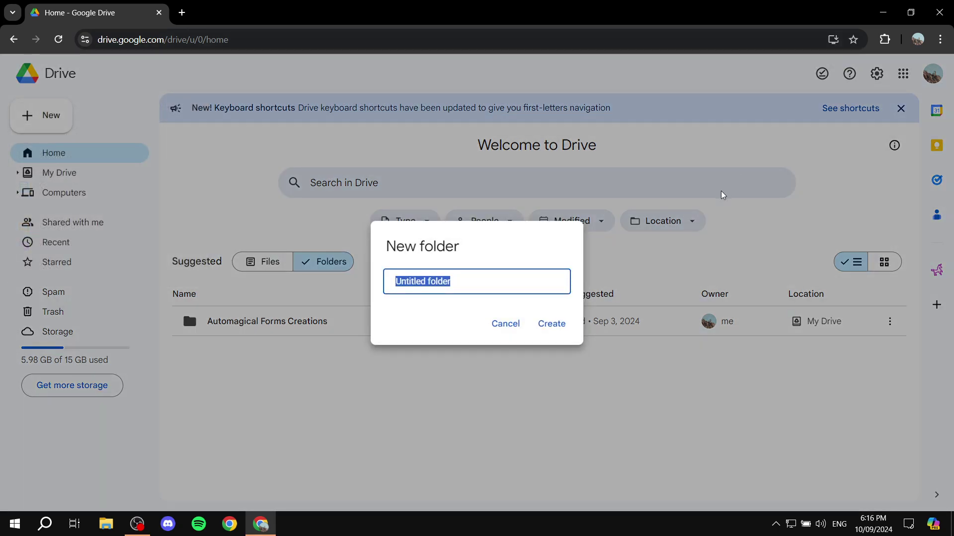
pyautogui.write('Test')
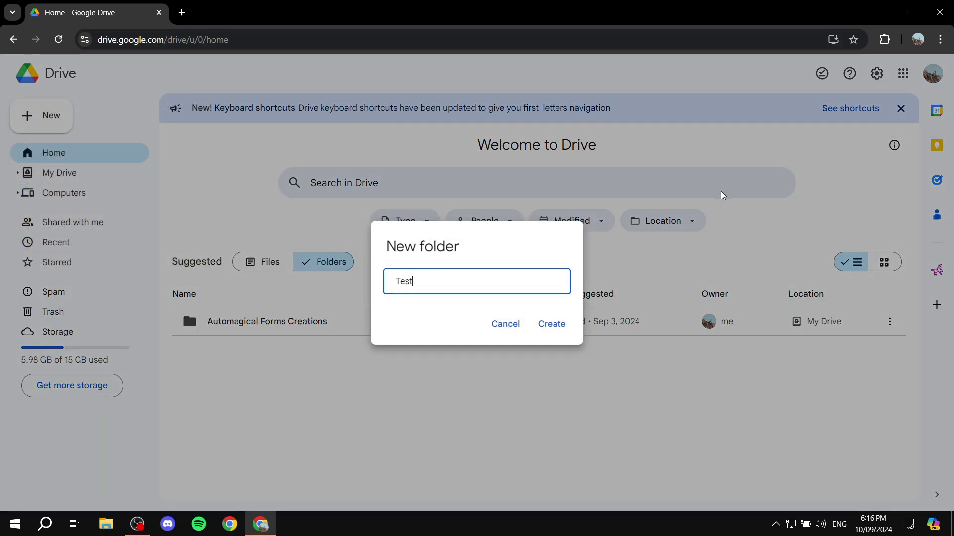
pyautogui.write(' Folder')
pyautogui.click(559, 326)
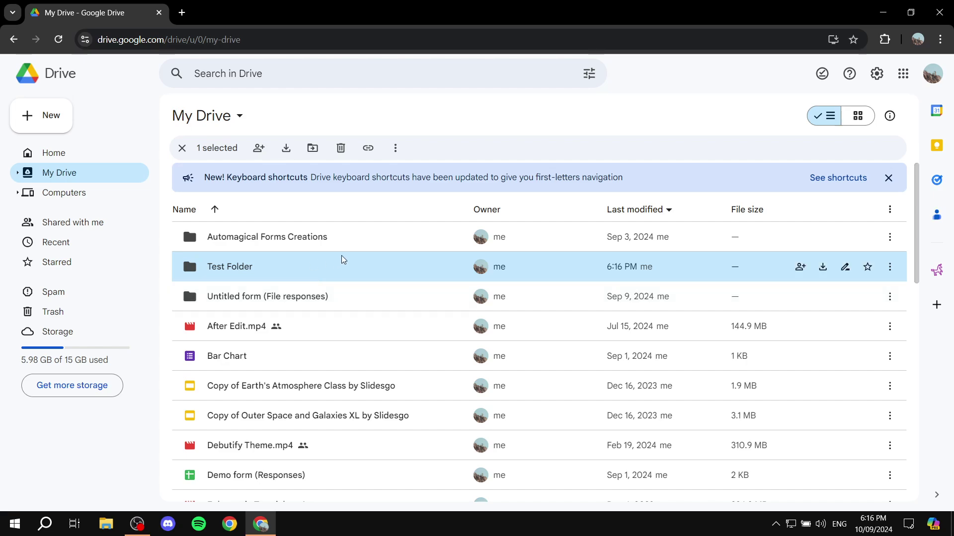
# - Set Test Folder's general access to 'Anyone with the link' as viewer and copy its link
pyautogui.click(889, 267)
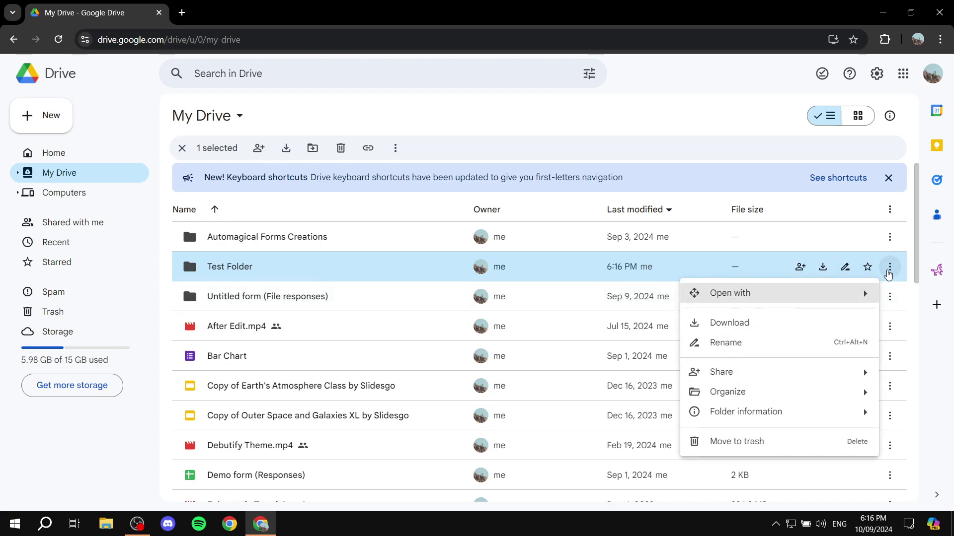
pyautogui.moveTo(743, 376)
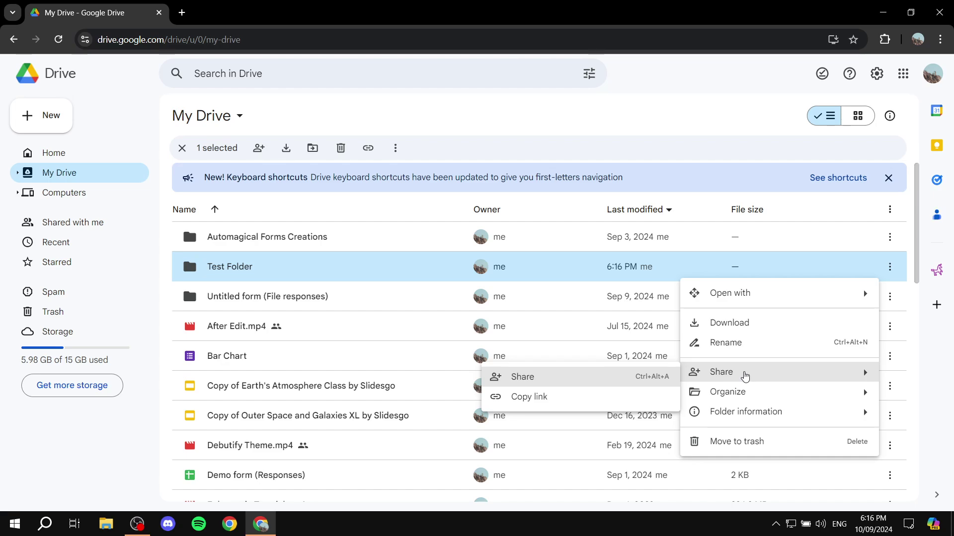
pyautogui.click(563, 377)
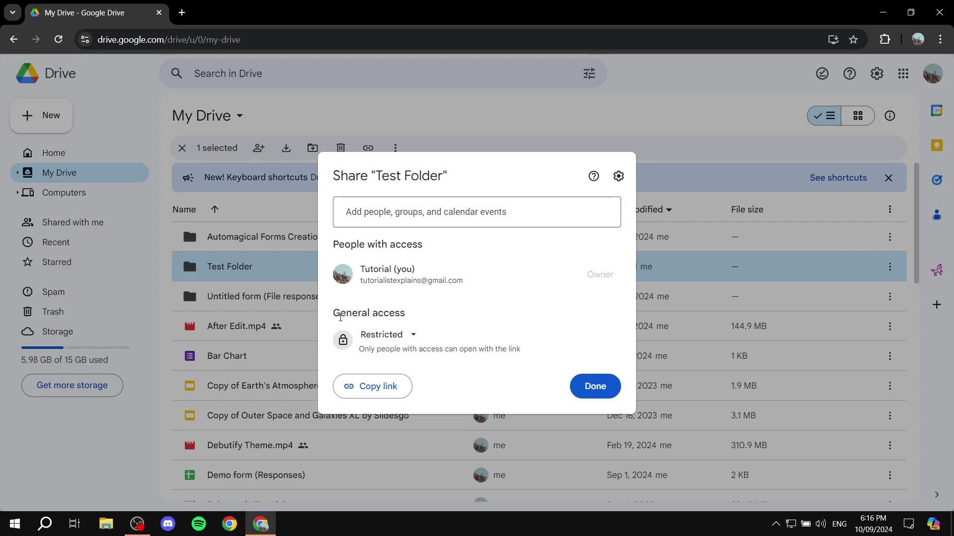
pyautogui.tripleClick(426, 308)
pyautogui.click(429, 309)
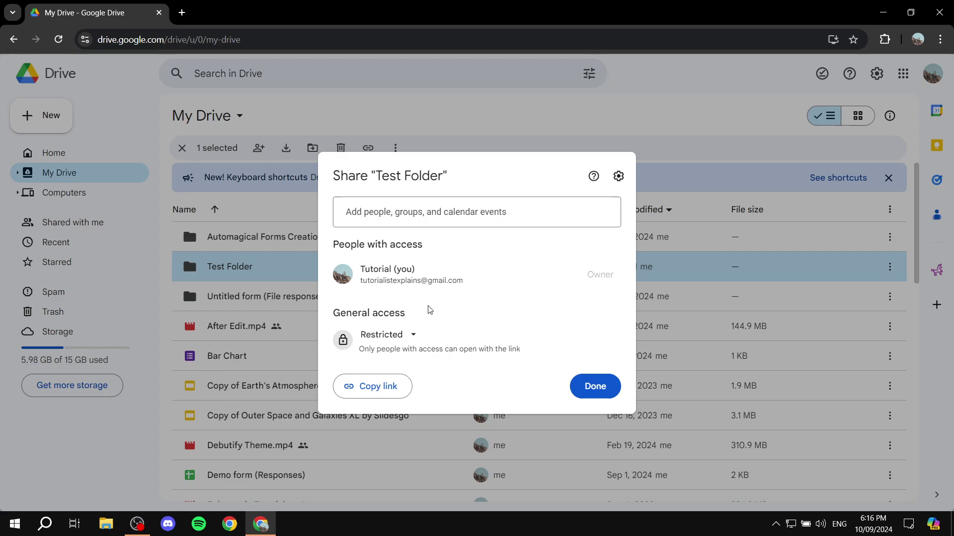
pyautogui.click(410, 339)
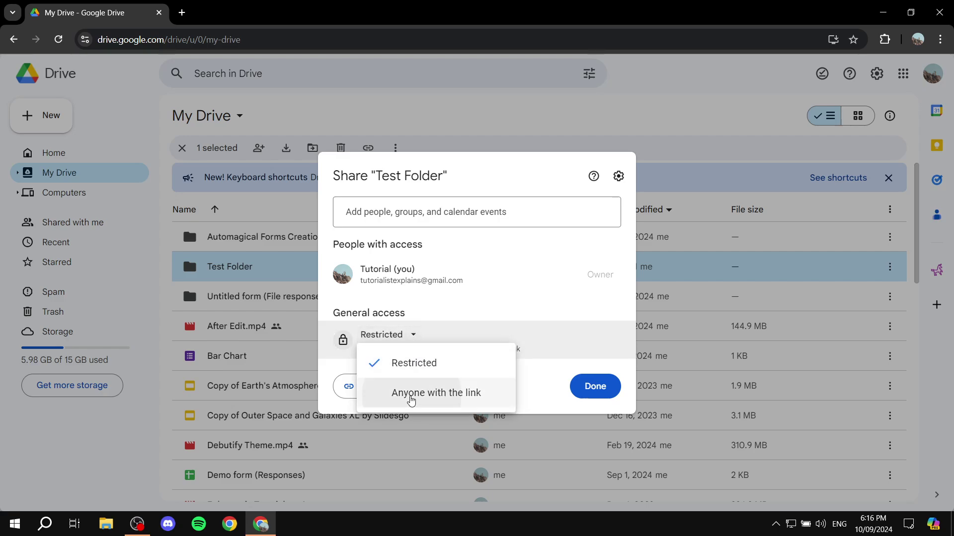
pyautogui.click(411, 393)
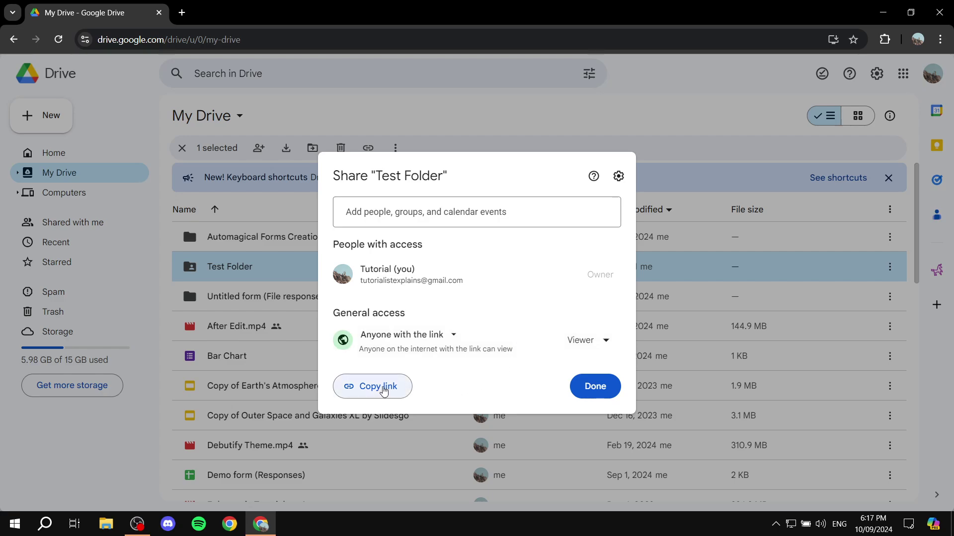
pyautogui.click(383, 391)
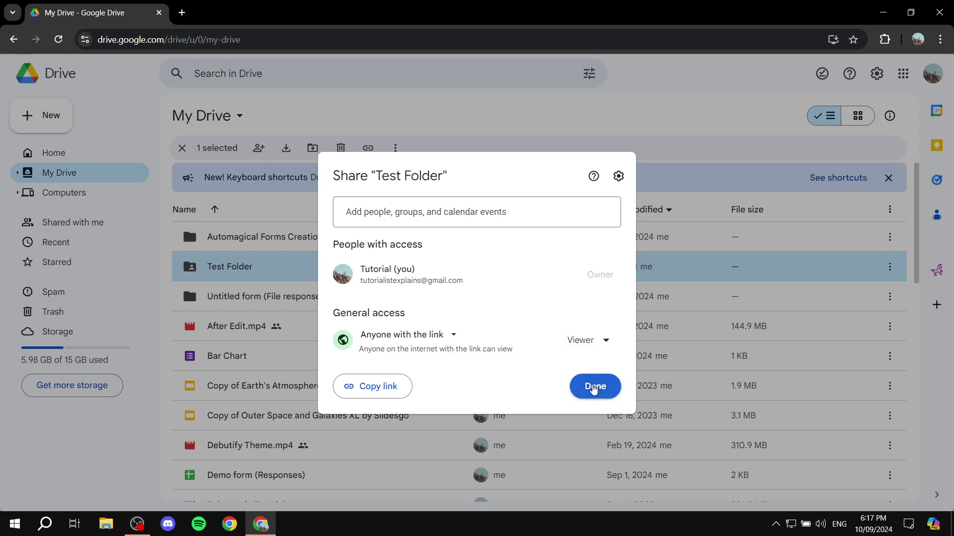
pyautogui.click(593, 388)
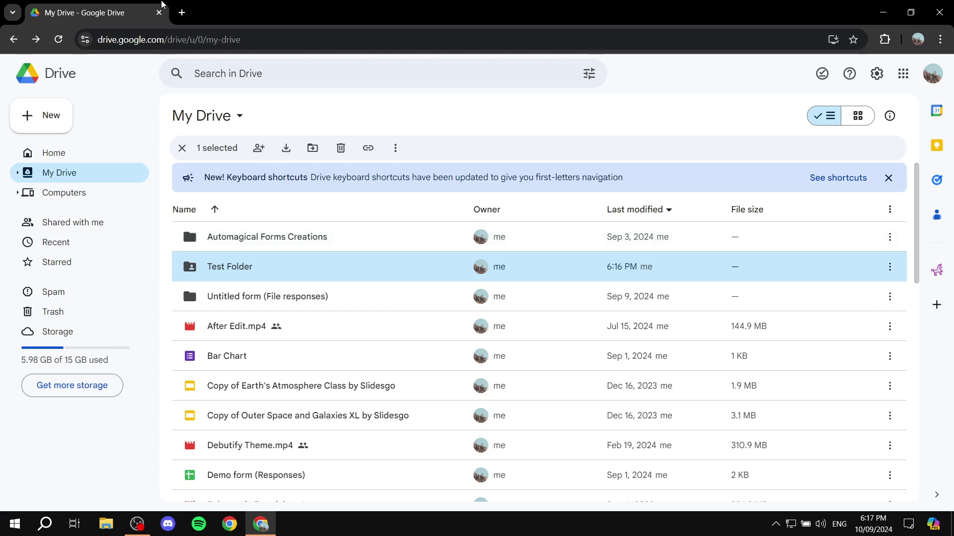
# - Search Google for 'qr code generator' in a new tab and open qr-code-generator.com
pyautogui.click(181, 12)
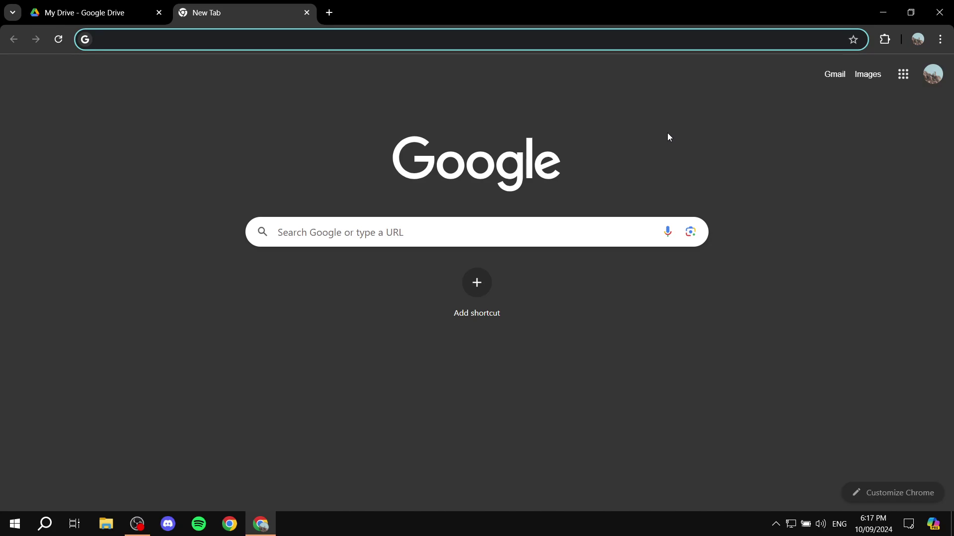
pyautogui.write('Qr c')
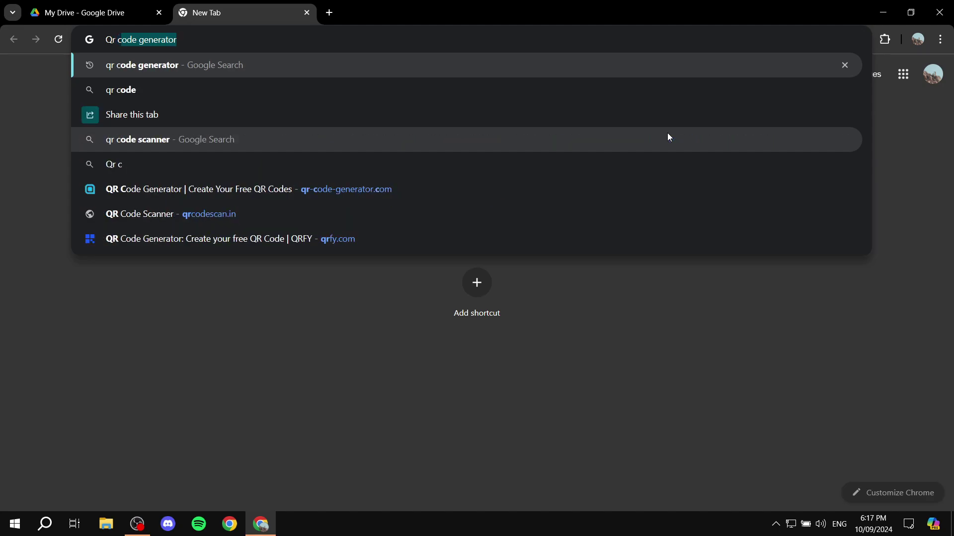
pyautogui.write('ode ge')
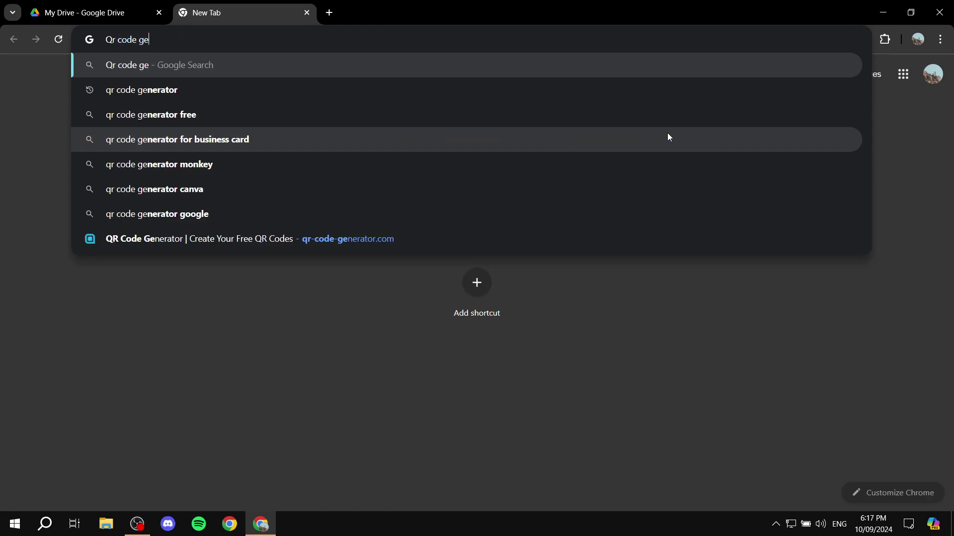
pyautogui.write('ner')
pyautogui.press('Return')
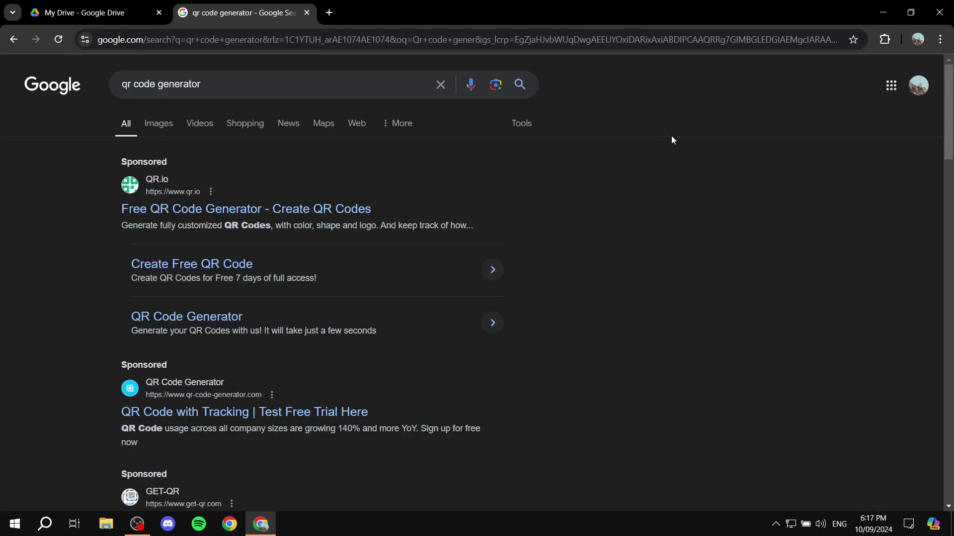
pyautogui.scroll(-6, 677, 154)
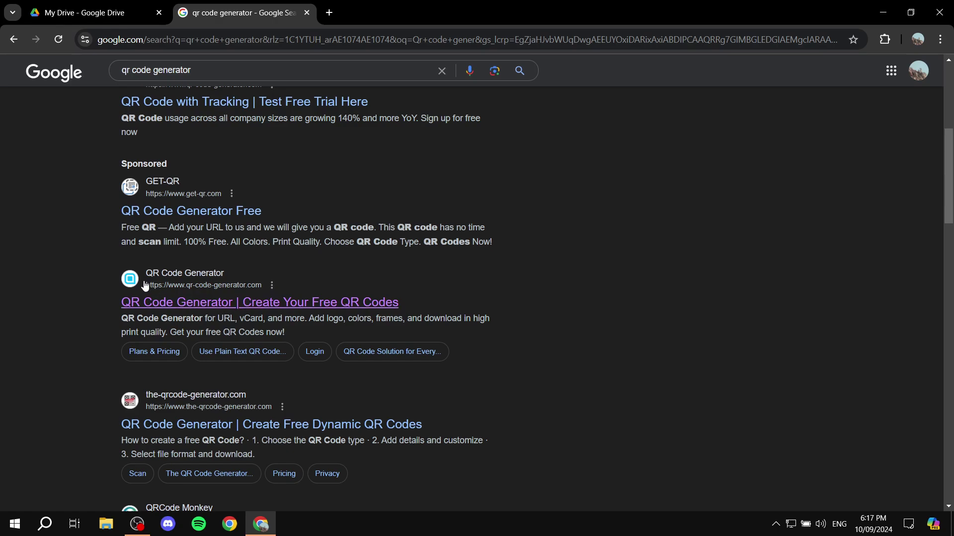
pyautogui.click(221, 304)
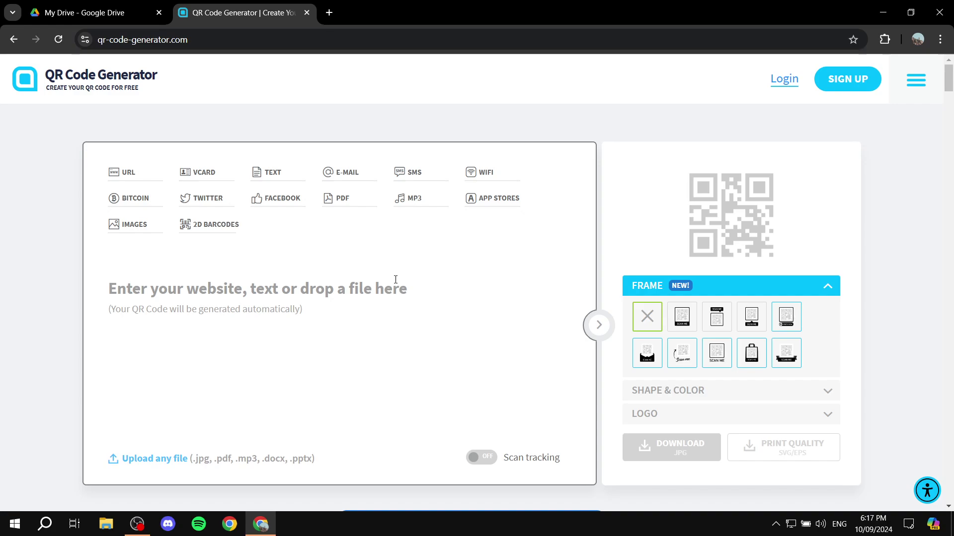
# - Paste the copied Test Folder link into the website field to generate its QR code
pyautogui.rightClick(251, 289)
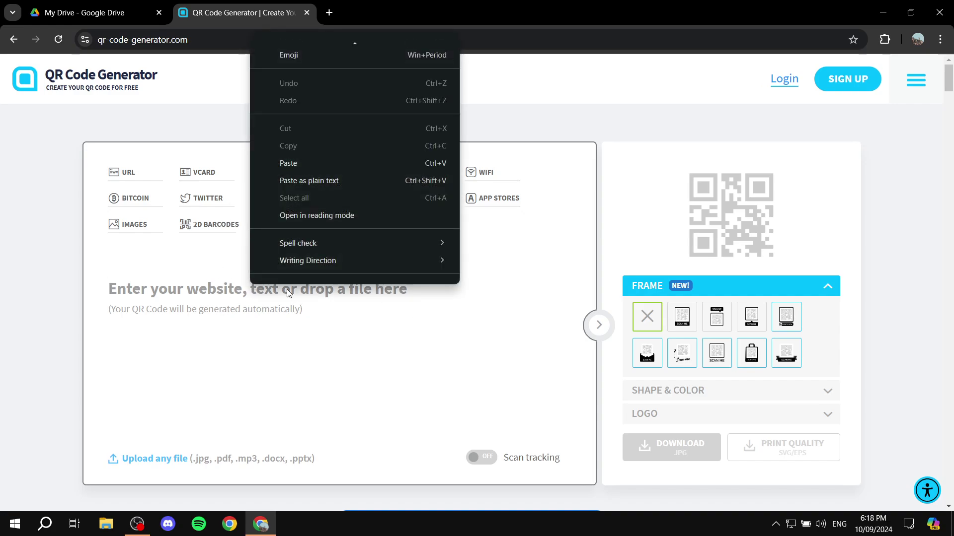
pyautogui.click(324, 163)
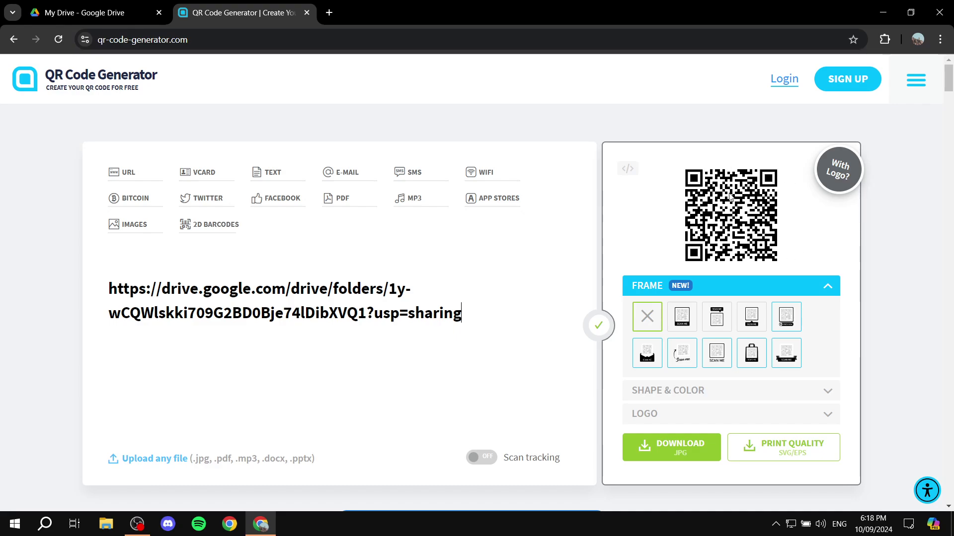
# - Compare several frame styles, dismissing promo pop-ups, and settle on the plain black SCAN ME frame
pyautogui.click(682, 316)
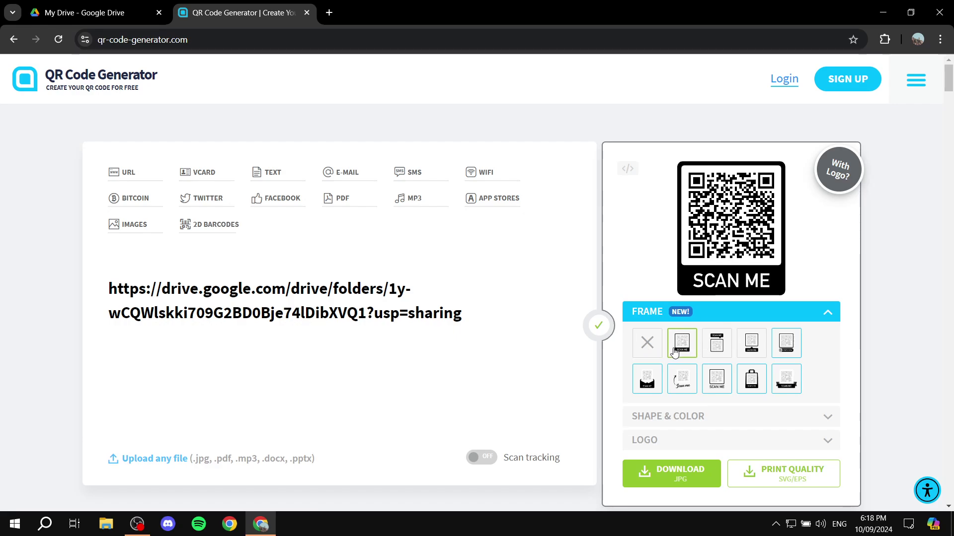
pyautogui.click(726, 350)
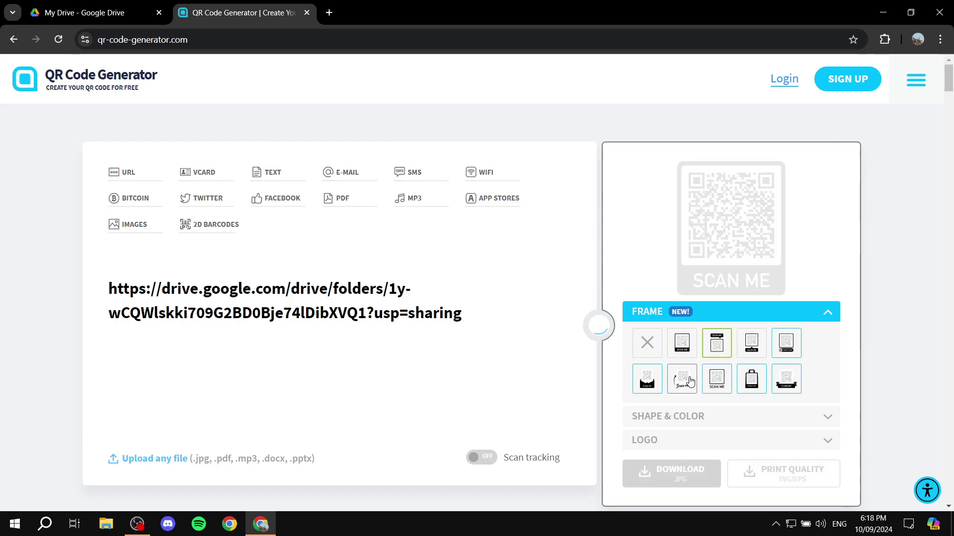
pyautogui.click(758, 364)
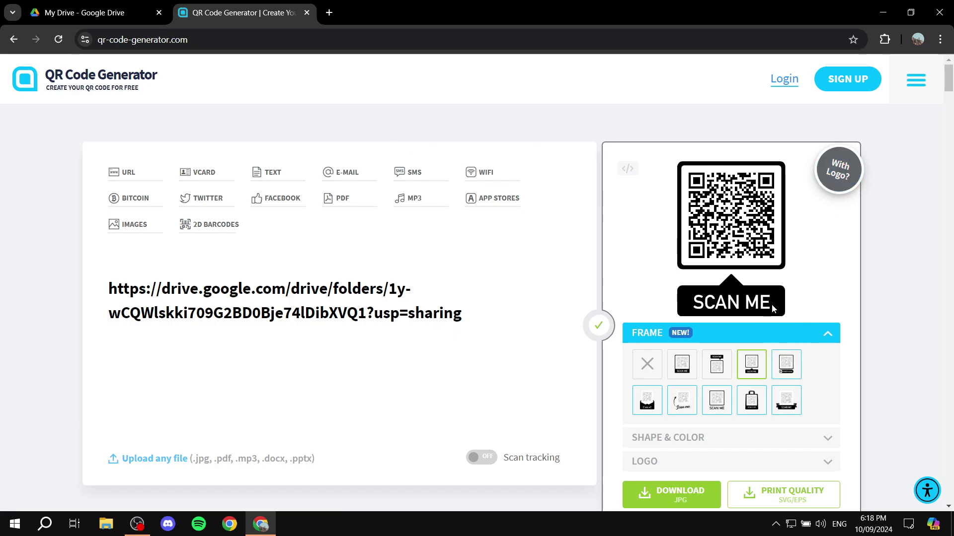
pyautogui.click(779, 371)
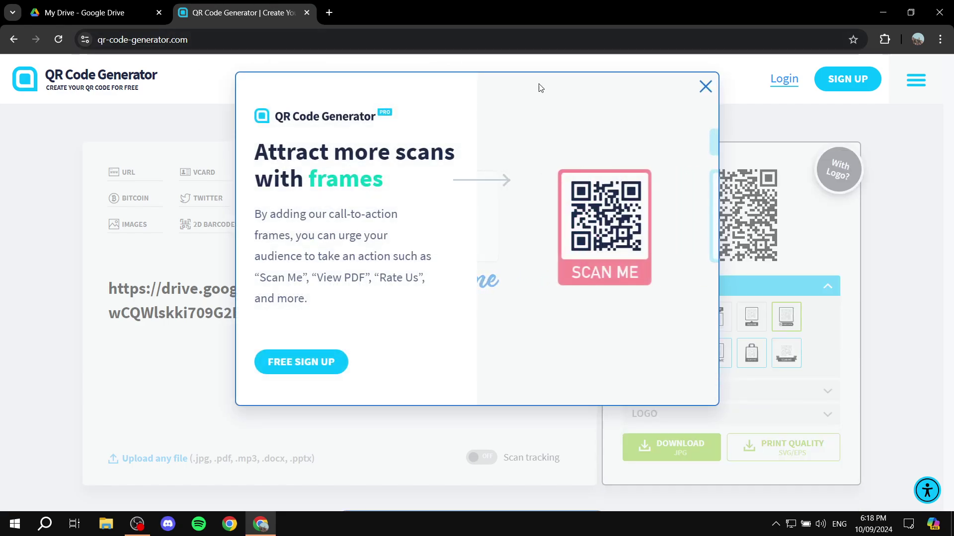
pyautogui.click(704, 92)
pyautogui.click(746, 348)
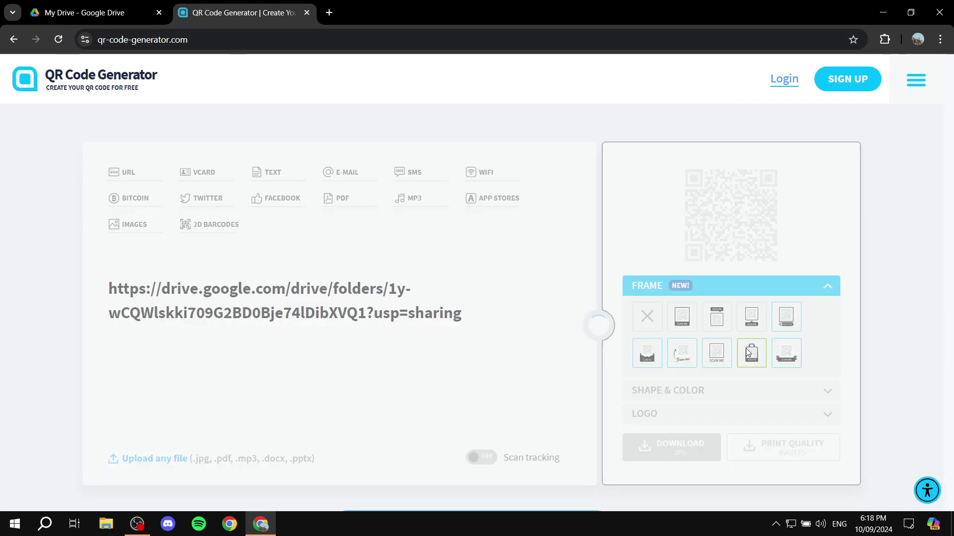
pyautogui.click(741, 103)
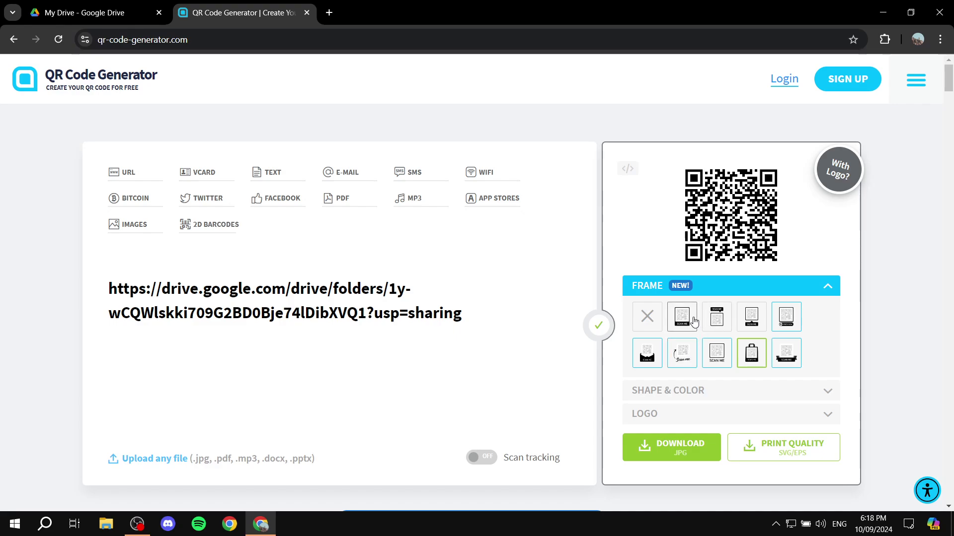
pyautogui.click(647, 348)
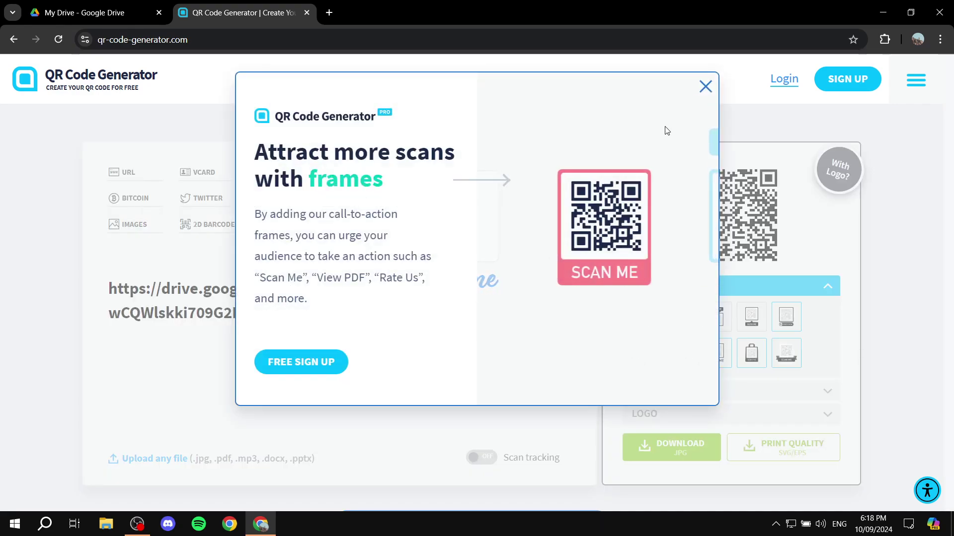
pyautogui.click(704, 87)
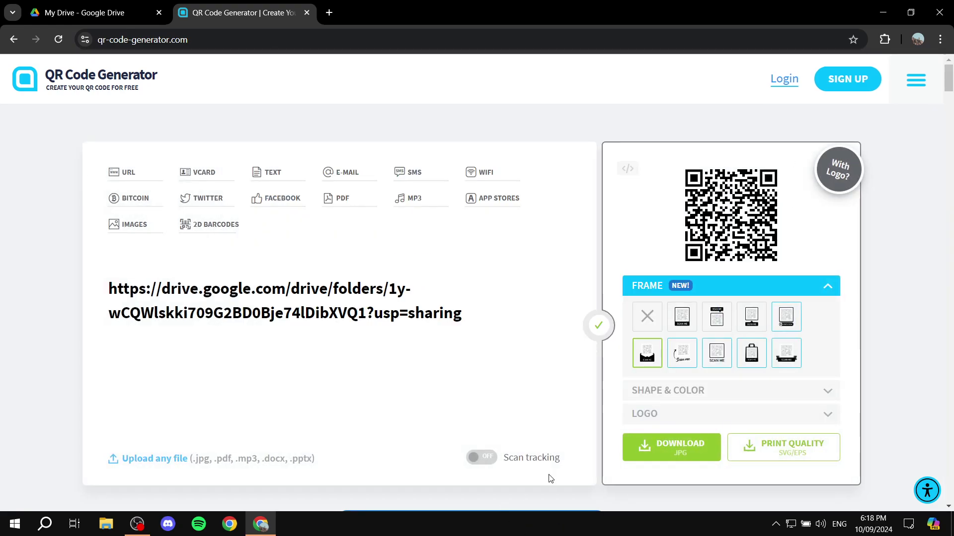
pyautogui.click(689, 319)
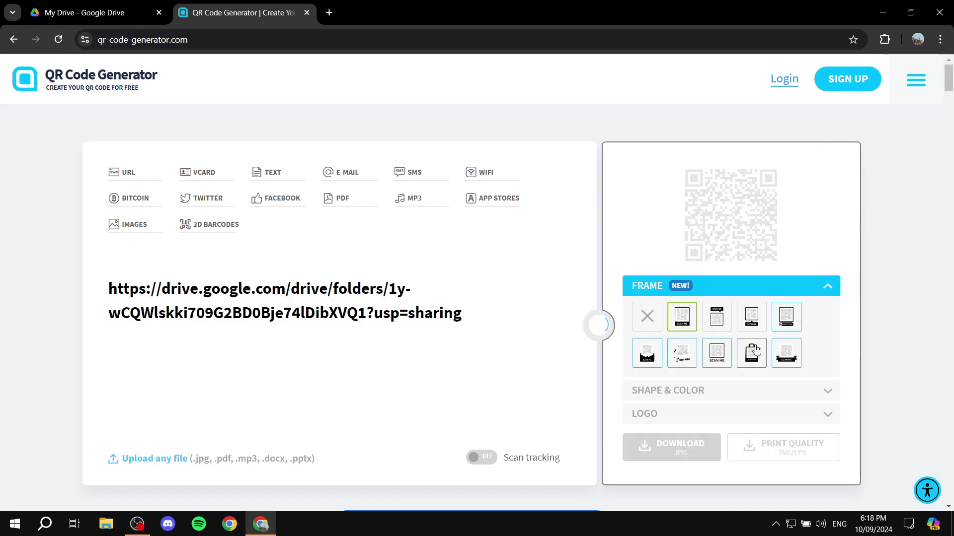
# - Try dotted modules and red or yellow colours, then keep the code black with square modules
pyautogui.click(827, 421)
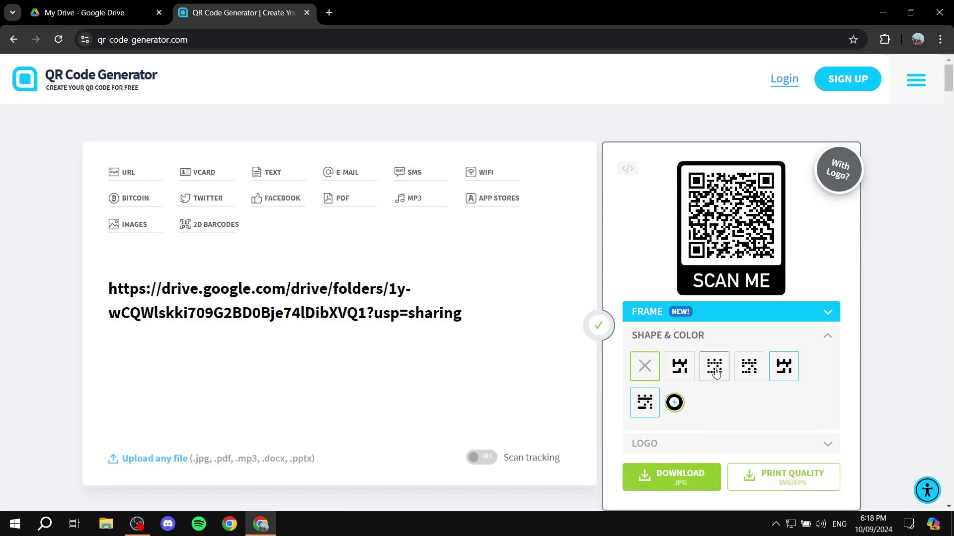
pyautogui.click(681, 377)
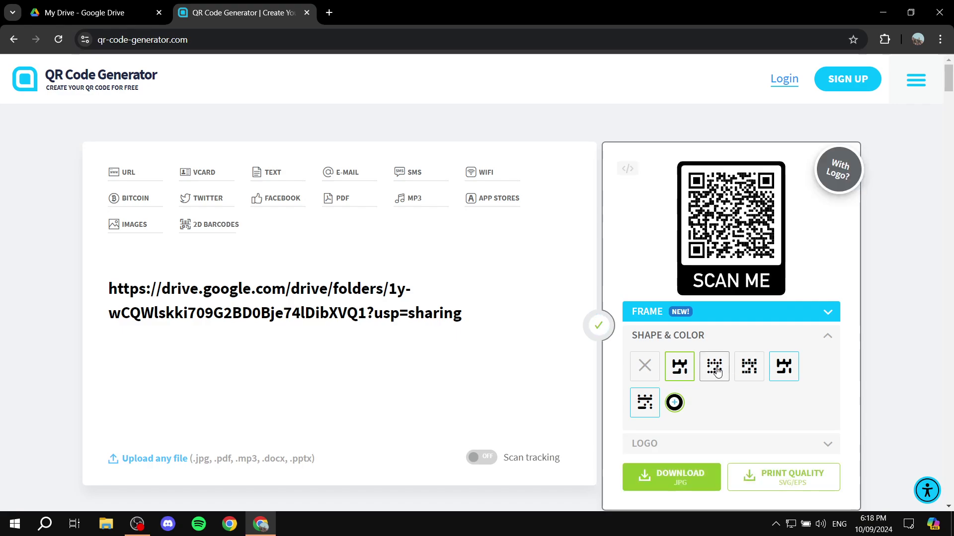
pyautogui.click(715, 370)
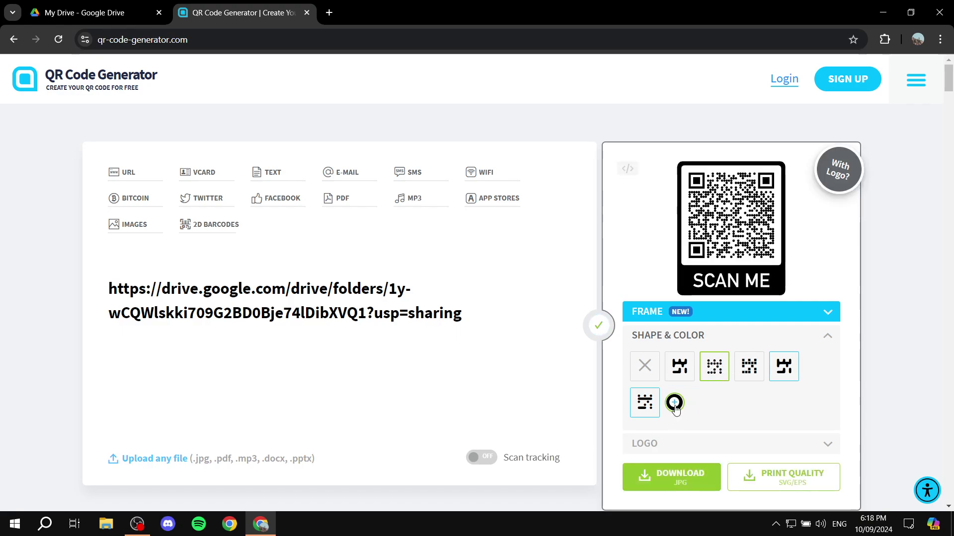
pyautogui.click(675, 404)
pyautogui.click(724, 275)
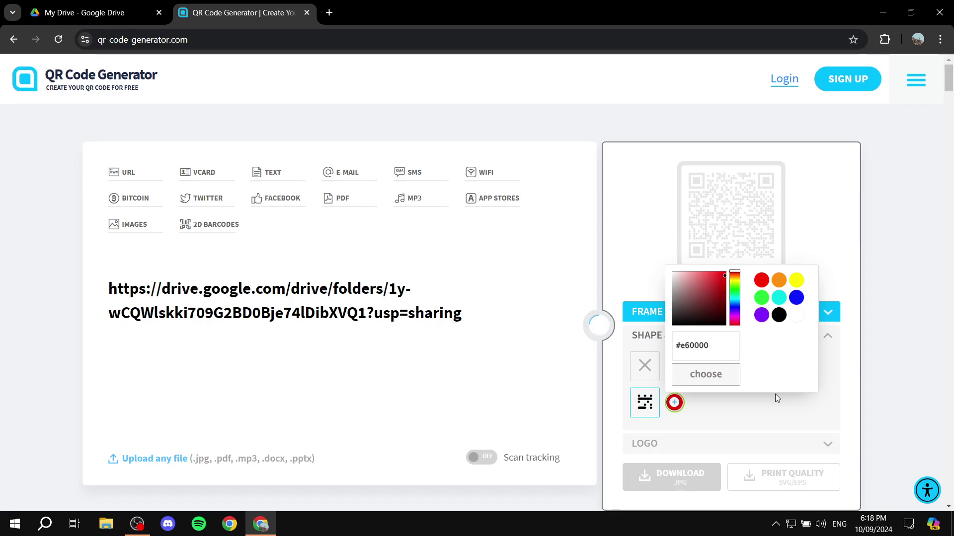
pyautogui.click(795, 280)
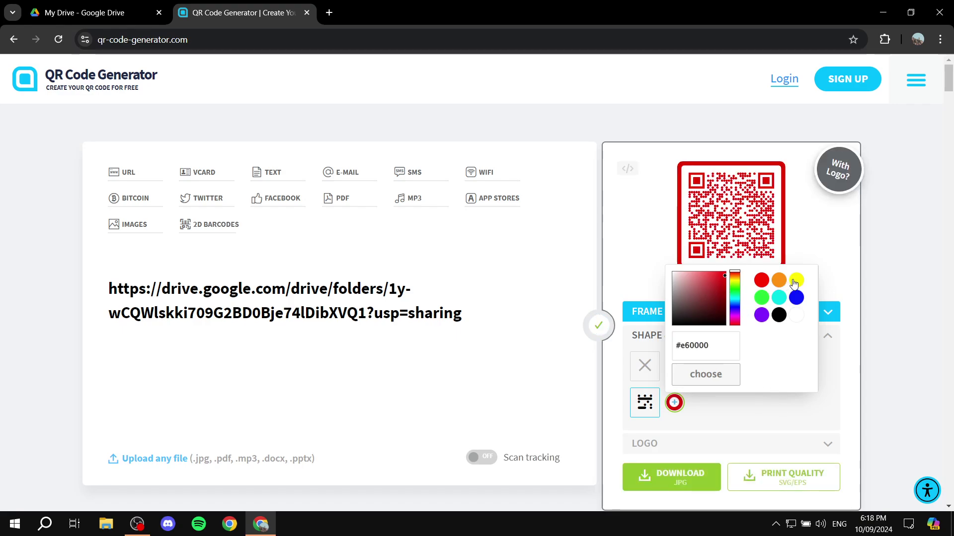
pyautogui.click(684, 324)
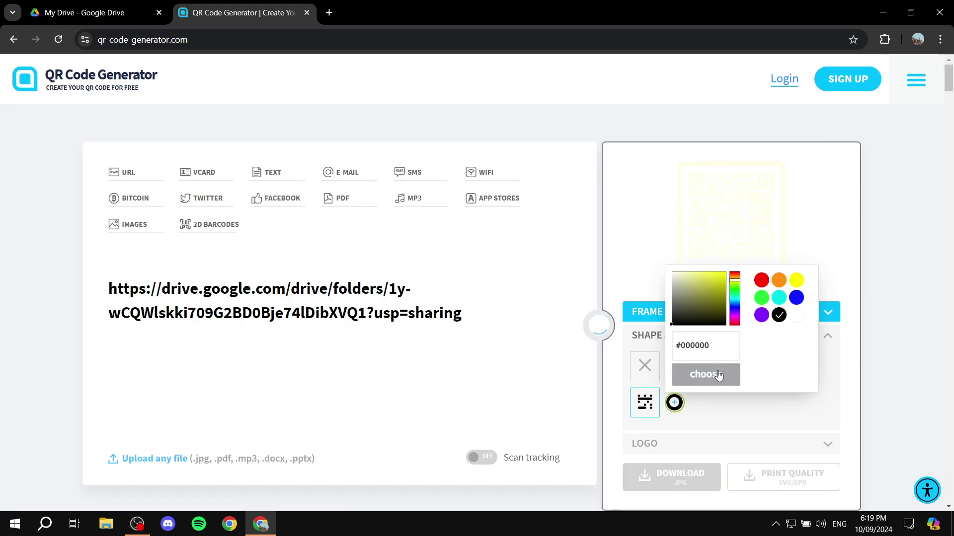
pyautogui.click(775, 416)
pyautogui.click(680, 378)
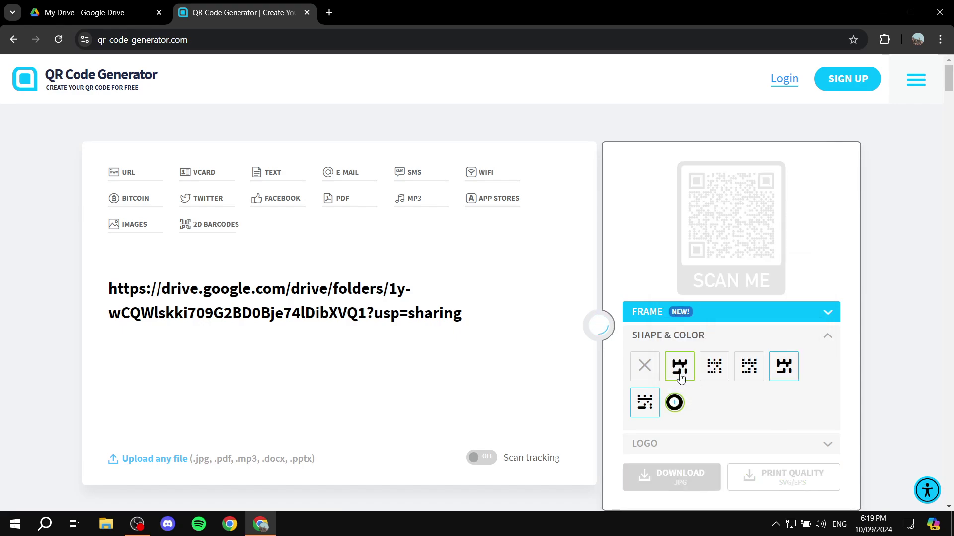
pyautogui.click(828, 340)
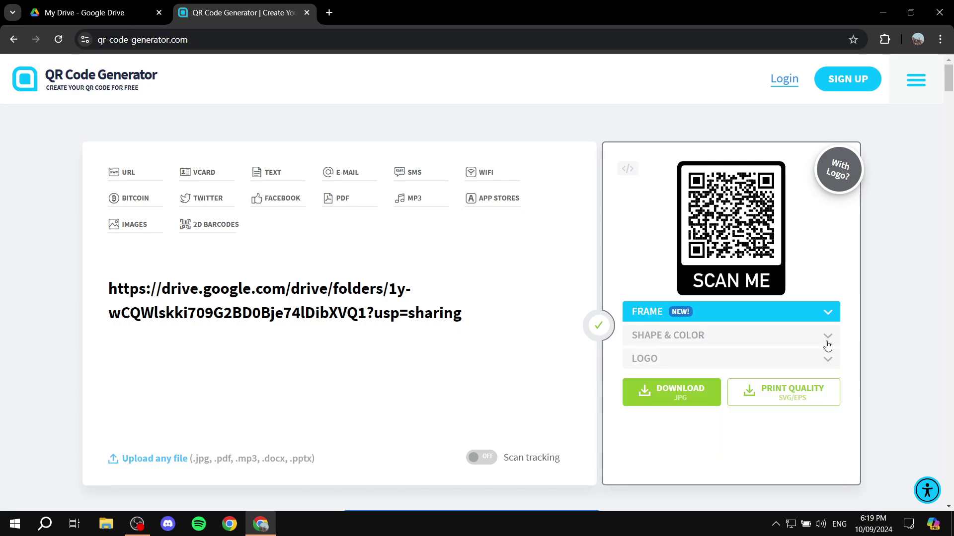
# - Leave the code without a logo and download it as frame.png, dismissing the PRO sign-up prompt
pyautogui.click(824, 361)
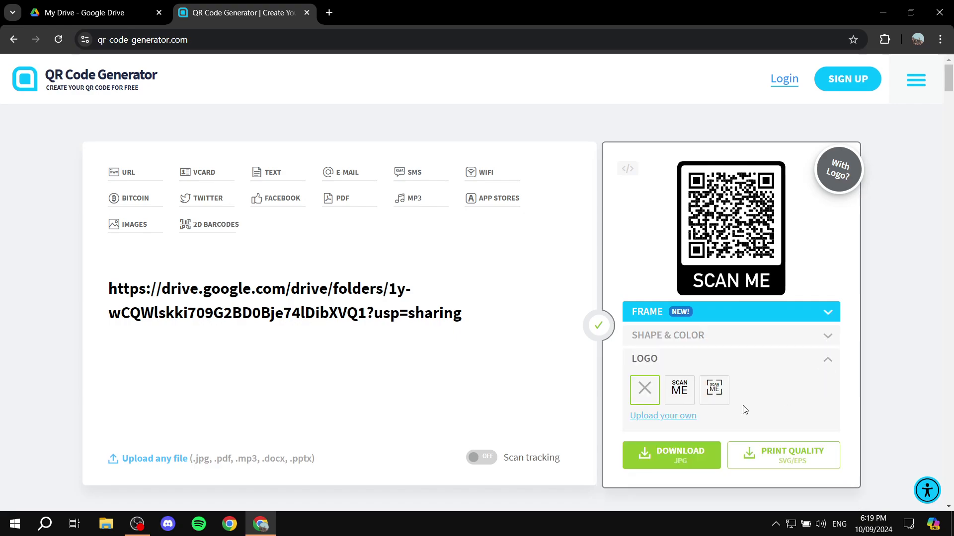
pyautogui.click(678, 392)
pyautogui.click(642, 395)
pyautogui.click(673, 461)
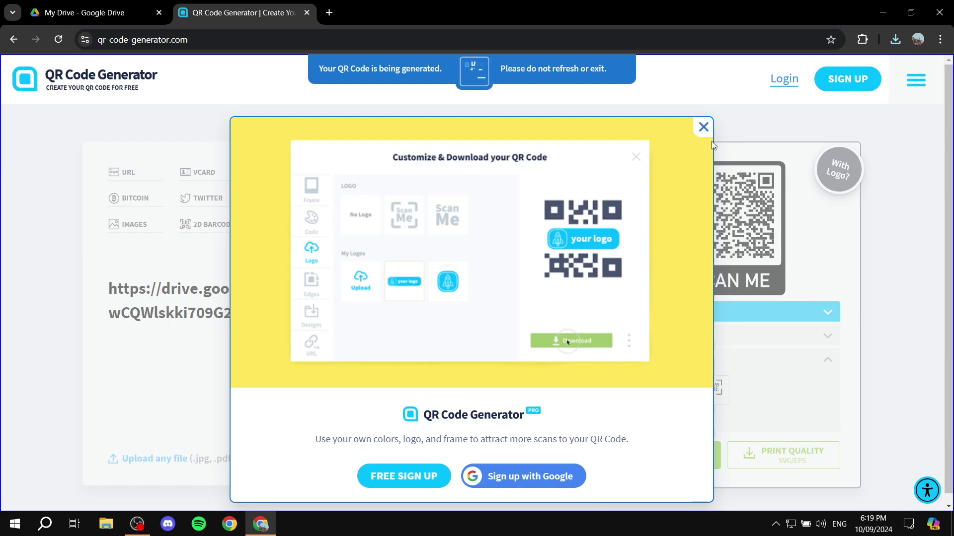
pyautogui.click(704, 128)
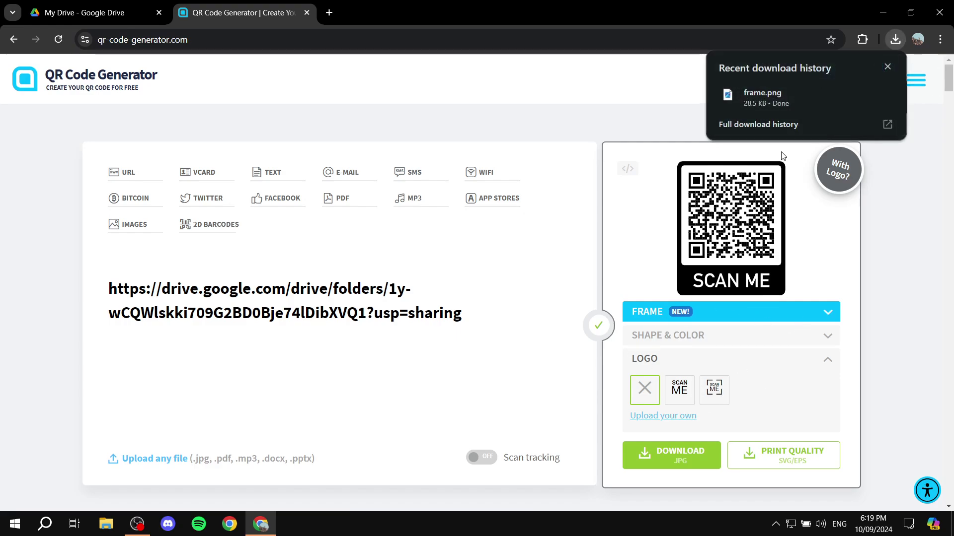
# - Open frame.png from Chrome's download bubble in Windows Photos
pyautogui.click(780, 97)
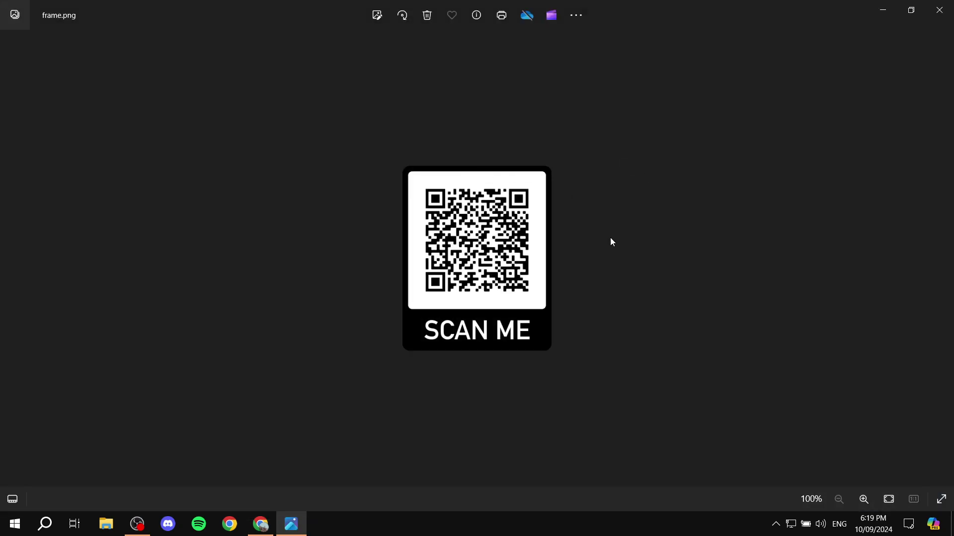